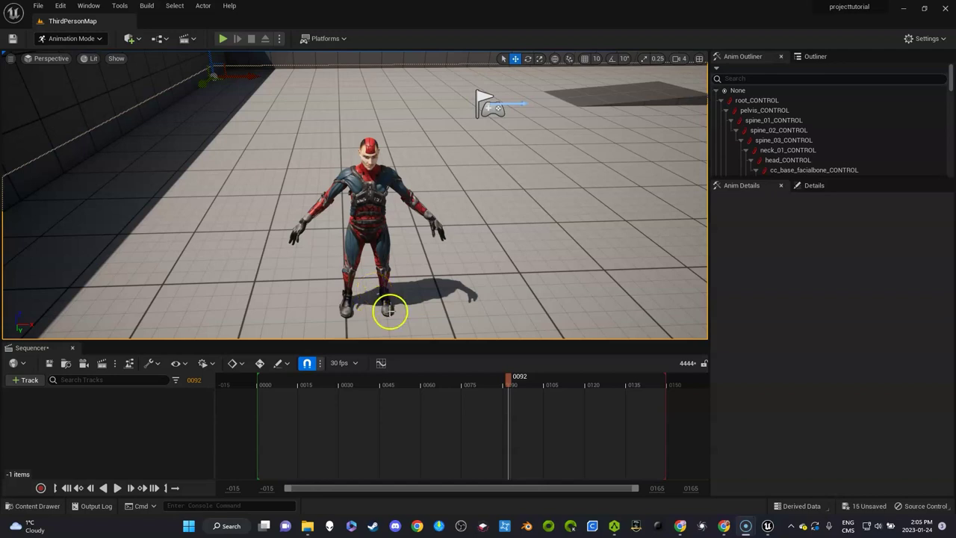
Step: Toggle the Content Drawer open for the asset search, then select the character in the level
key("ctrl+space")
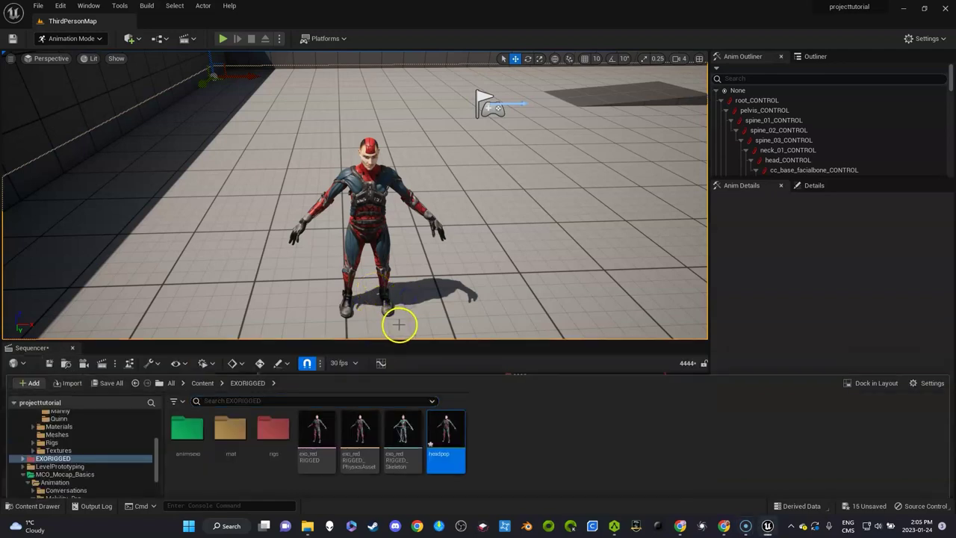
key("ctrl+space")
key("ctrl+space")
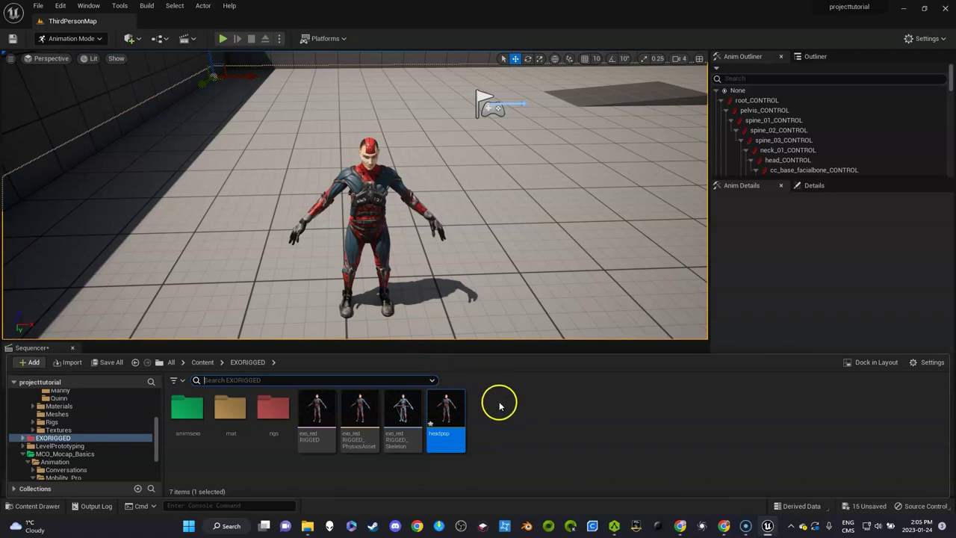
key("ctrl+space")
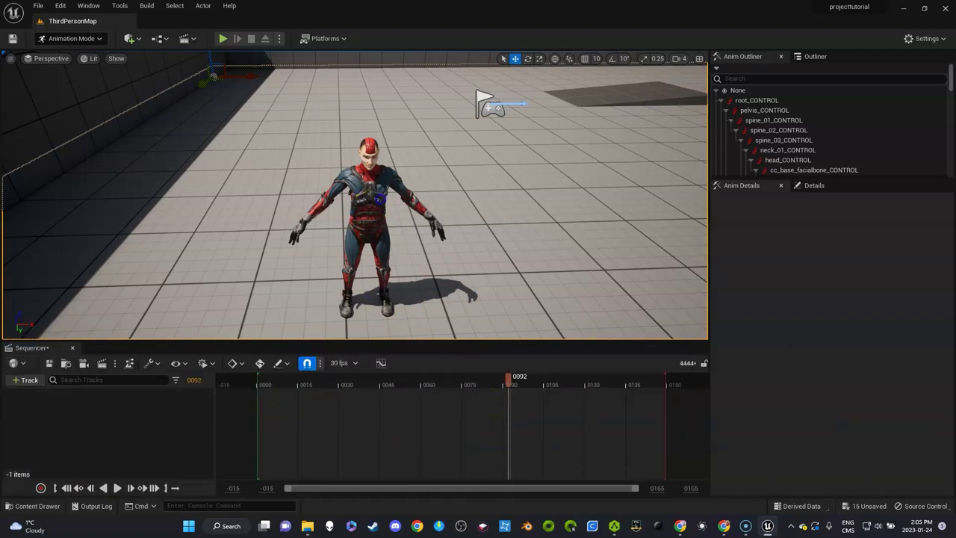
left_click(387, 215)
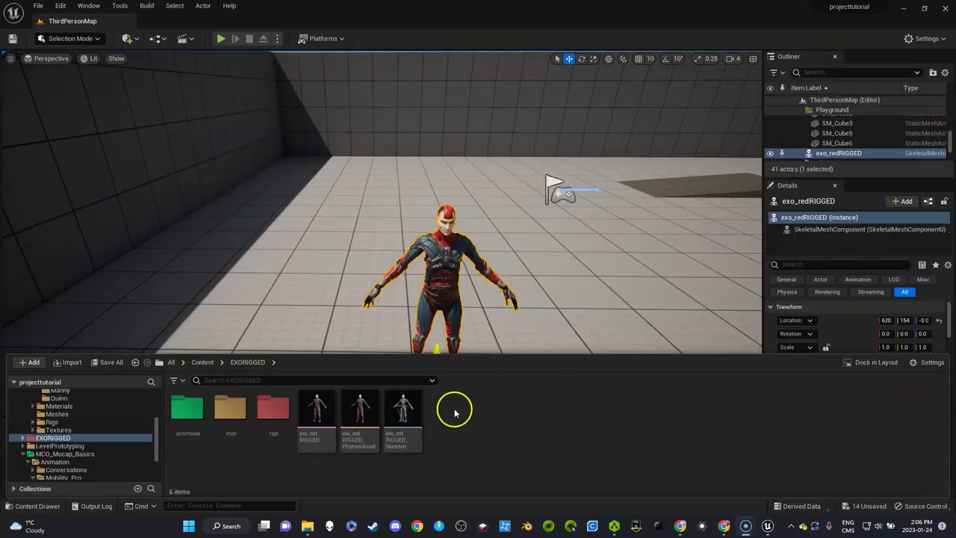
Step: Create Level Sequence '44444', open it, and drag exo_redRIGGED from the Outliner into Sequencer
right_click(454, 411)
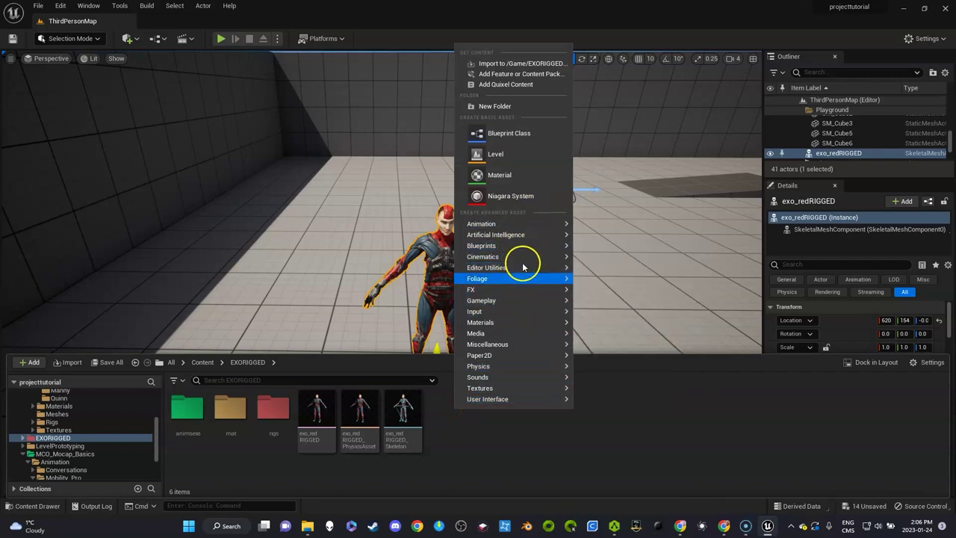
mouse_move(528, 256)
left_click(613, 284)
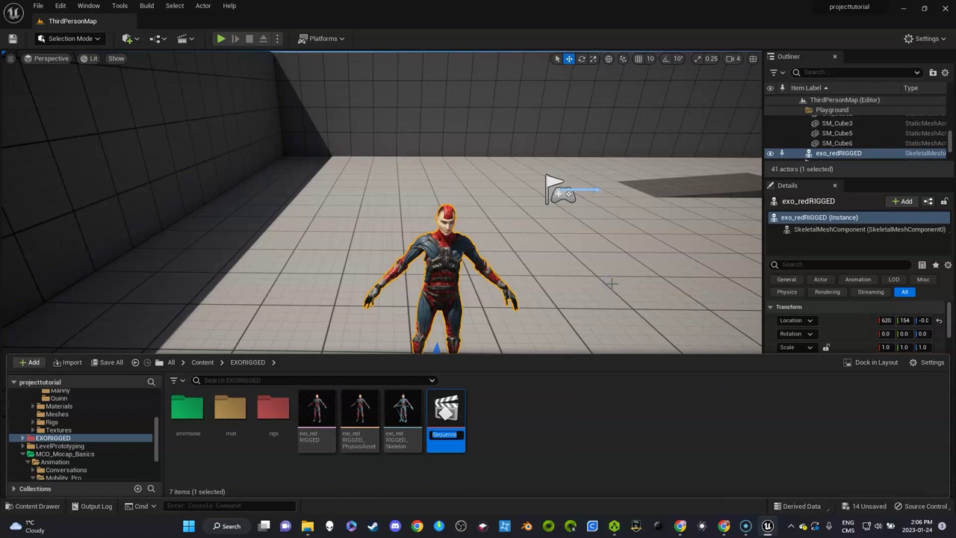
type("44444")
key("Return")
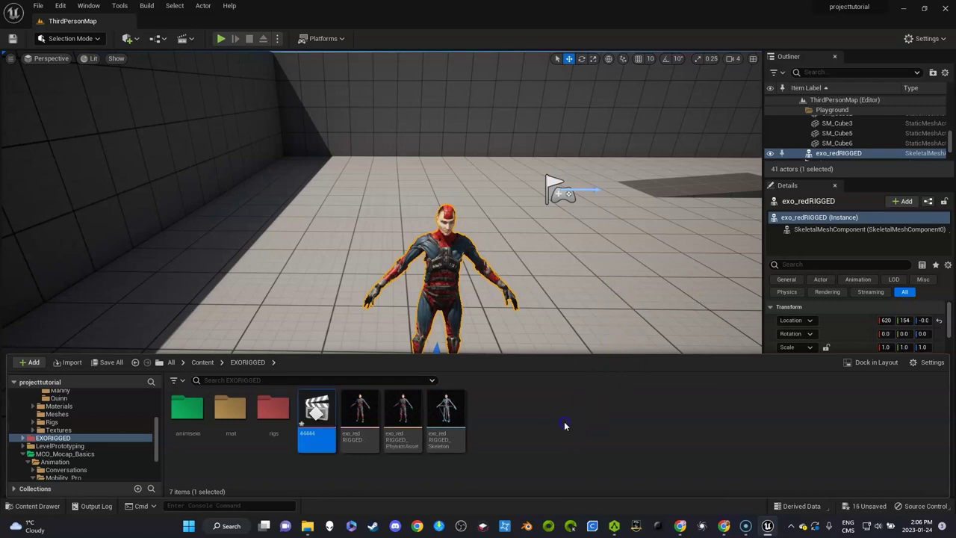
double_click(320, 427)
left_click_drag(830, 153, 335, 420)
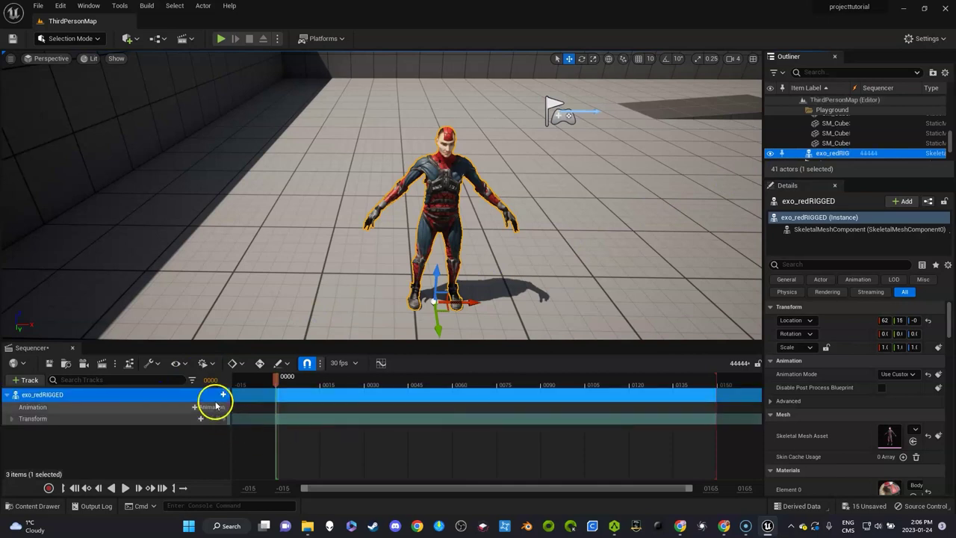
Step: Add a Control Rig > FK Control Rig track to the exo_redRIGGED row
left_click(213, 394)
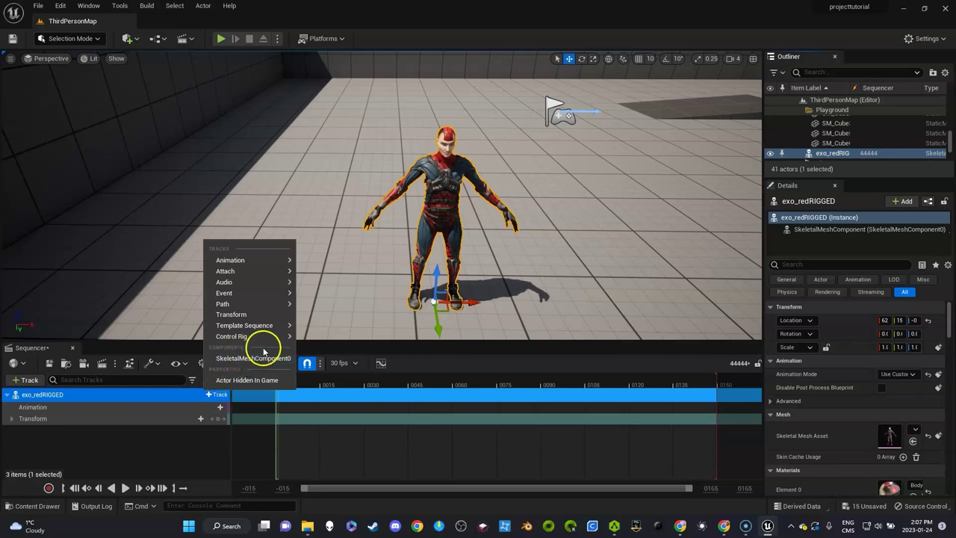
mouse_move(278, 343)
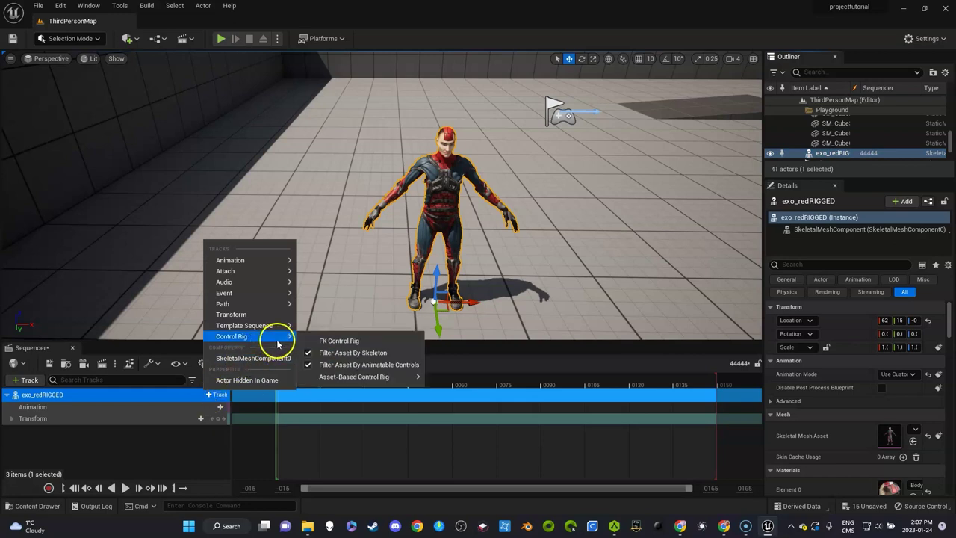
left_click(329, 344)
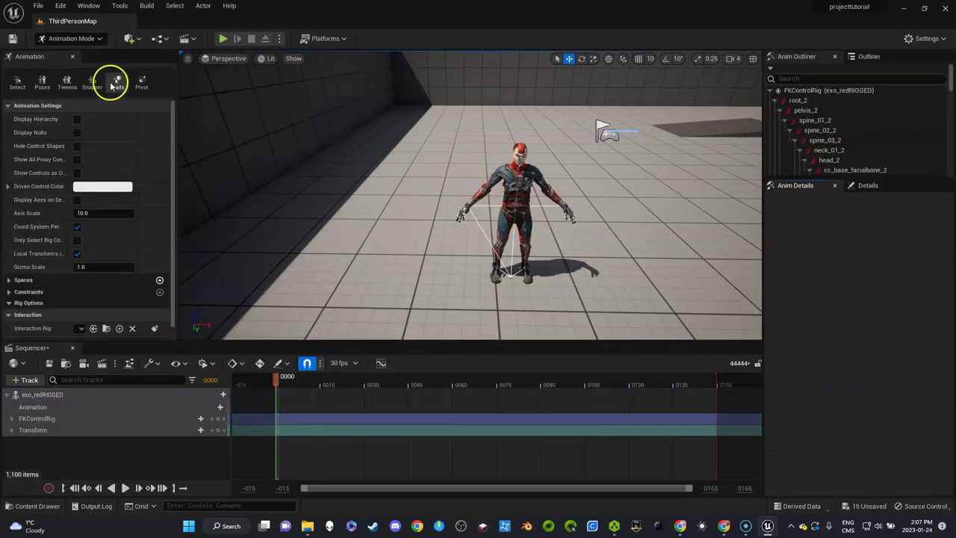
Step: Close the Animation panel, expand FKControlRig, and scroll through its per-bone controls
left_click(72, 57)
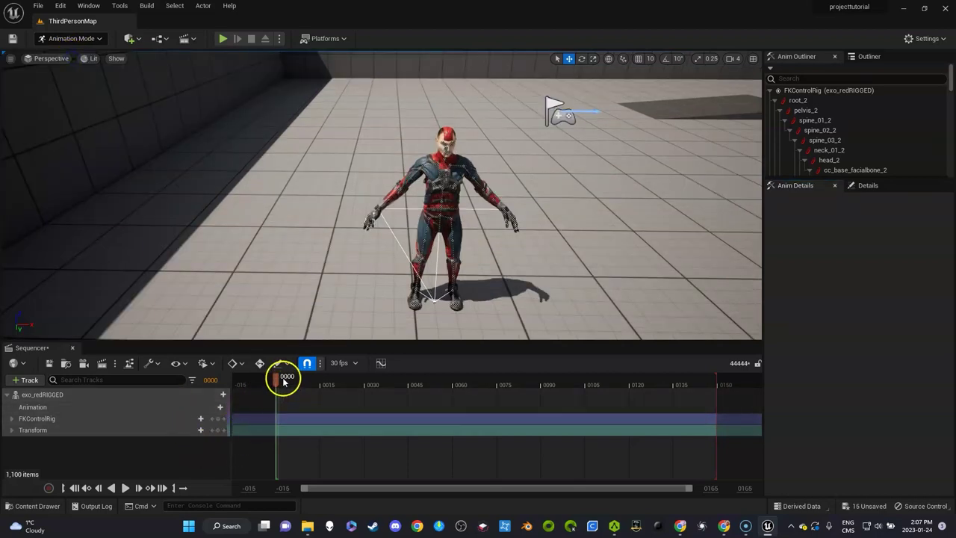
left_click(11, 419)
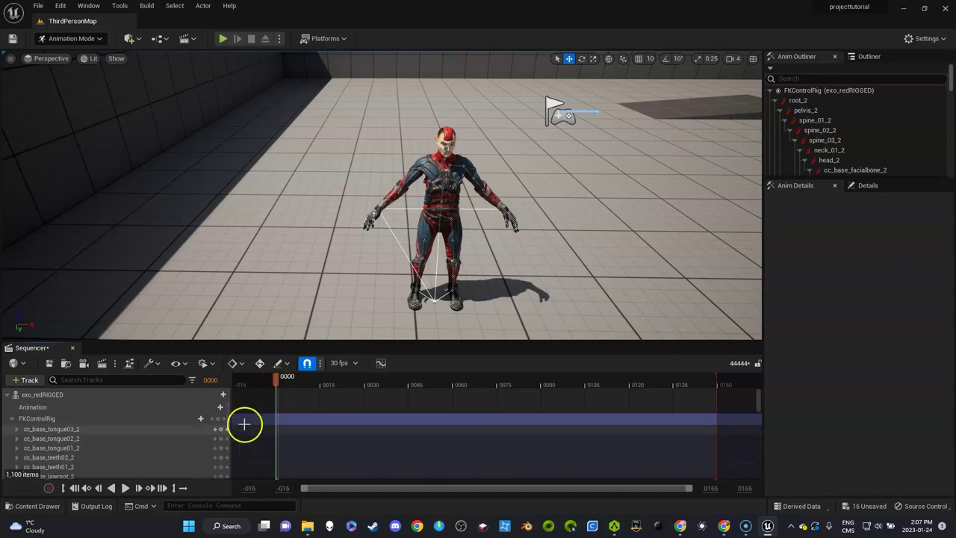
scroll(246, 423, "down", 2)
scroll(239, 423, "down", 6)
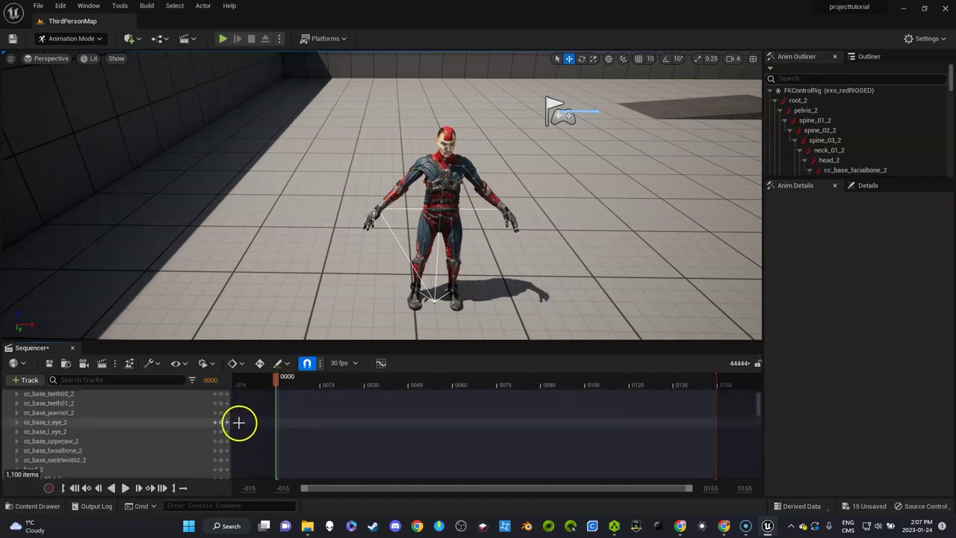
scroll(205, 430, "down", 4)
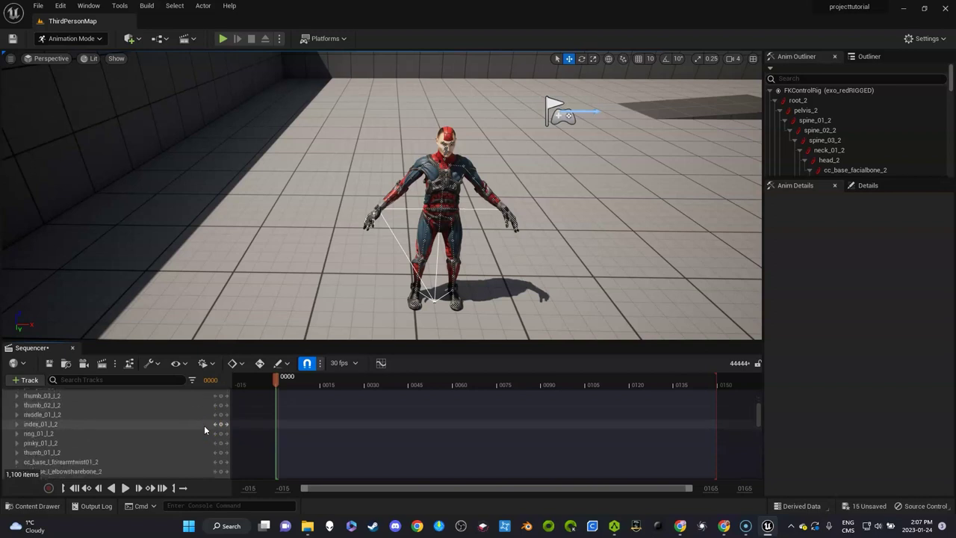
scroll(205, 429, "up", 10)
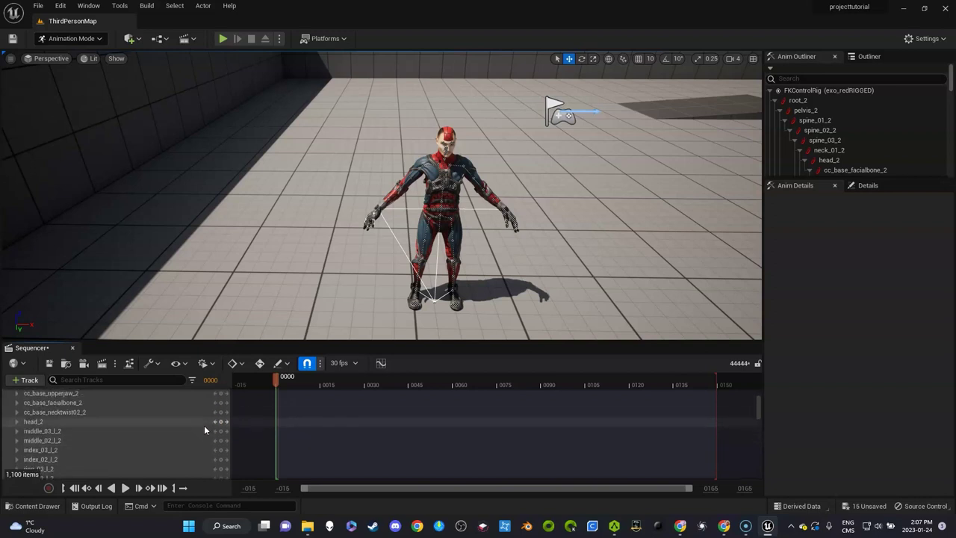
scroll(204, 429, "down", 5)
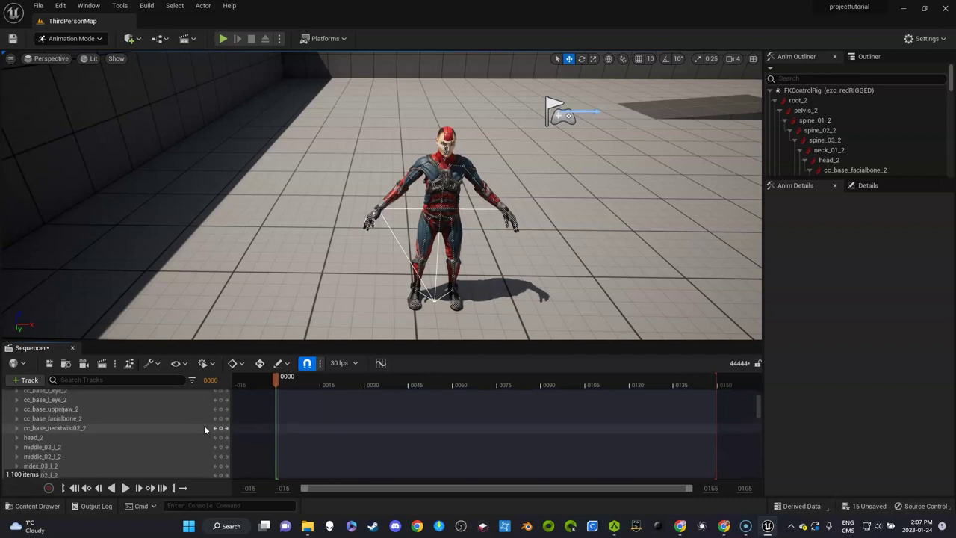
Step: Expand cc_base_necktwist02_2, try a Location.X drag then undo it, and scroll the track list
left_click(74, 429)
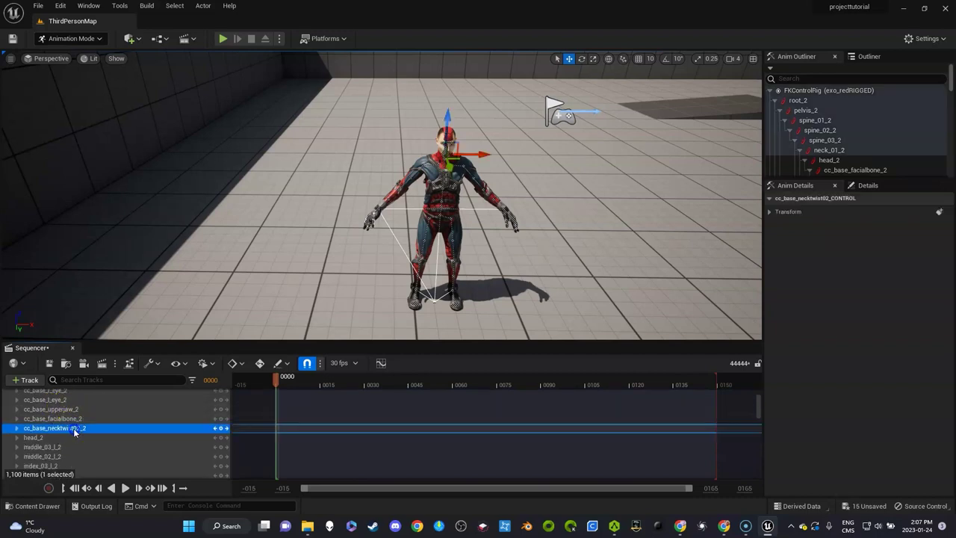
left_click(17, 429)
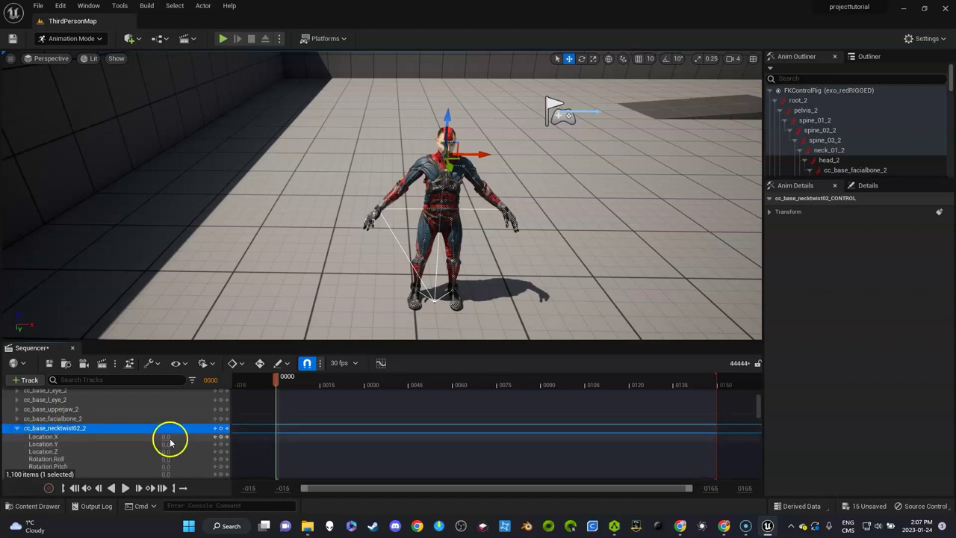
left_click_drag(198, 439, 328, 437)
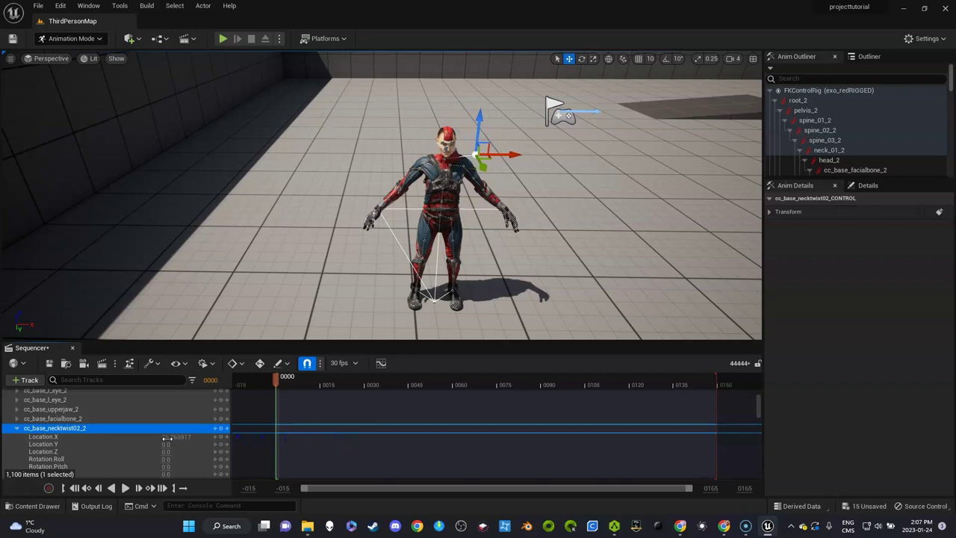
key("ctrl+z")
scroll(82, 449, "down", 3)
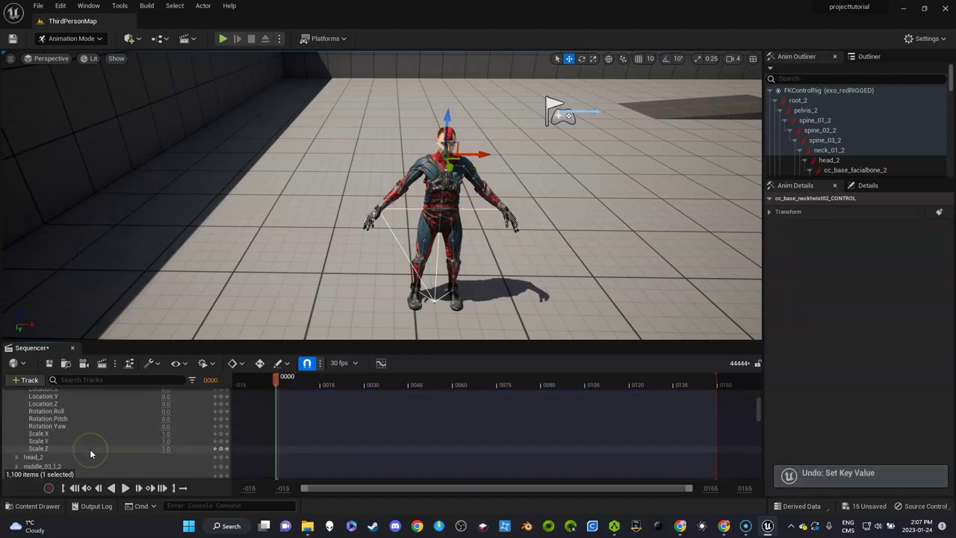
scroll(89, 449, "down", 3)
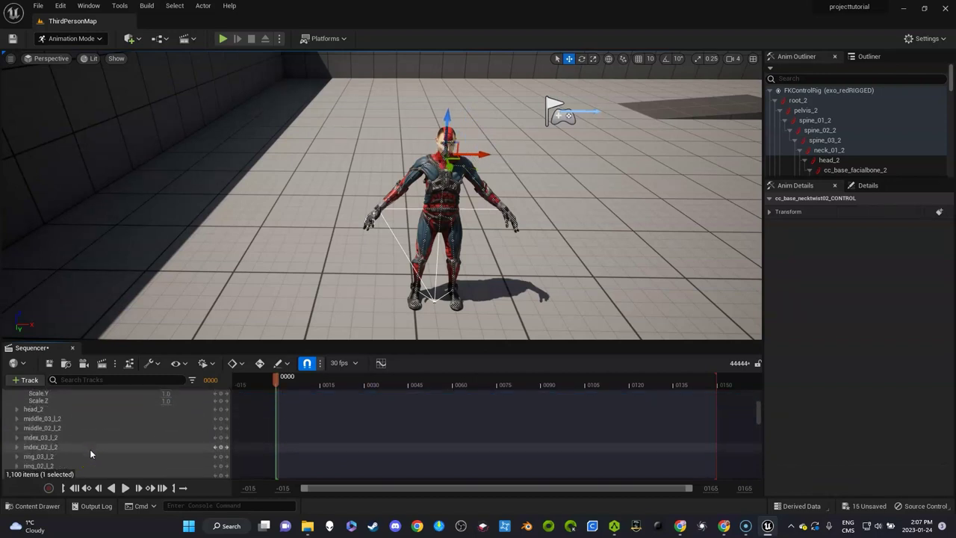
scroll(91, 452, "down", 4)
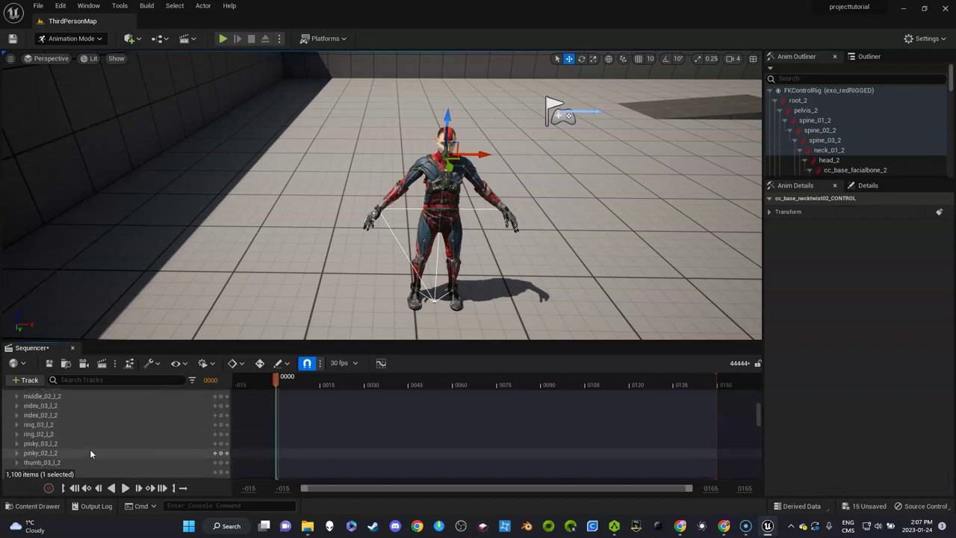
scroll(90, 448, "down", 3)
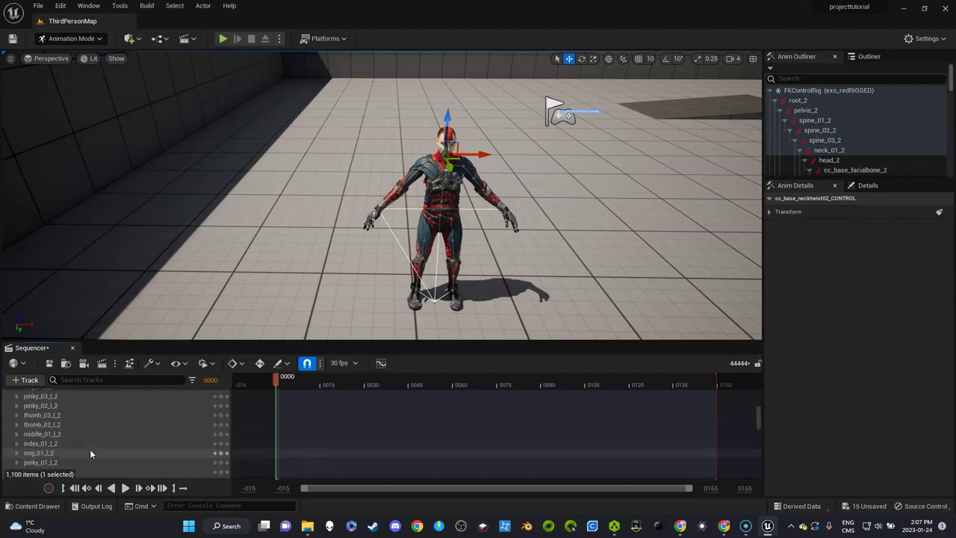
scroll(90, 453, "down", 1)
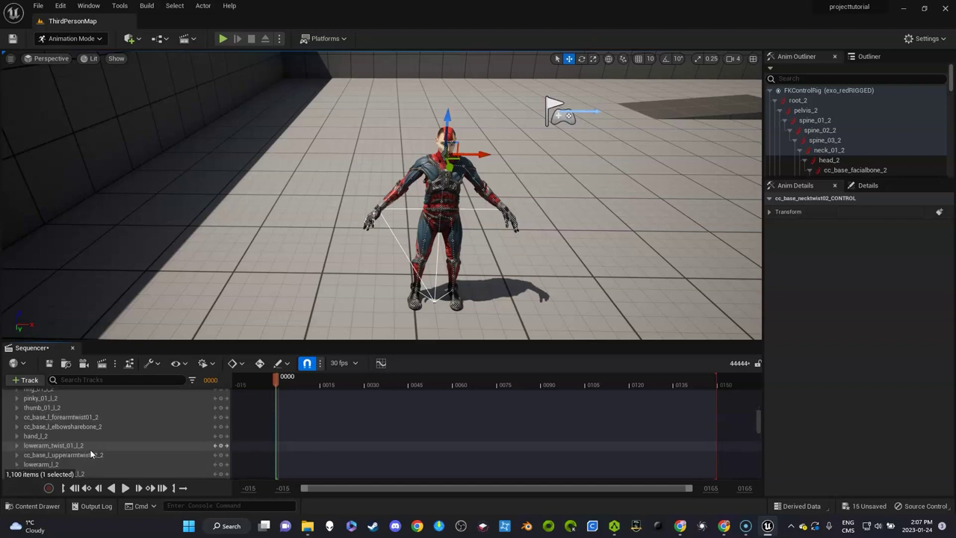
scroll(91, 453, "down", 2)
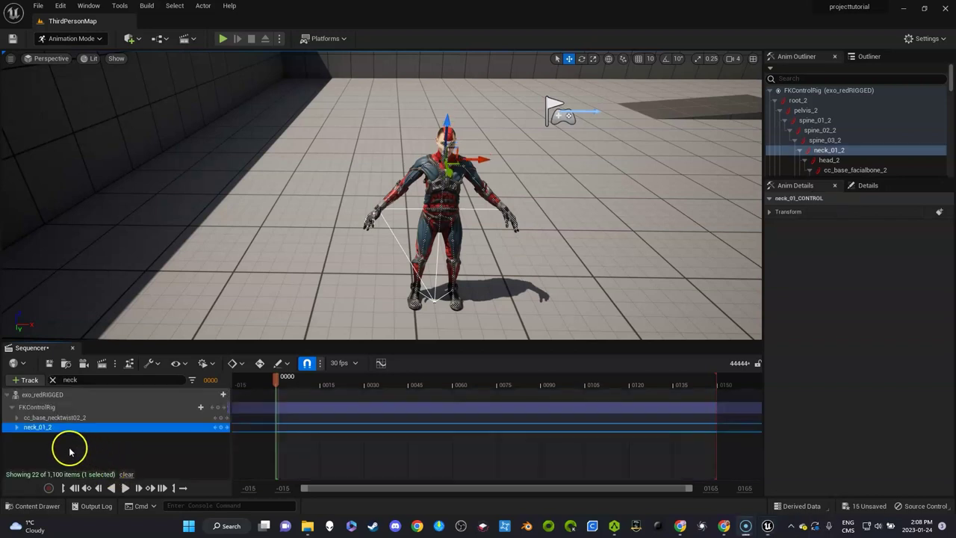
Step: Select neck_01_2 and expand its location and rotation channels
left_click(32, 433)
left_click(15, 426)
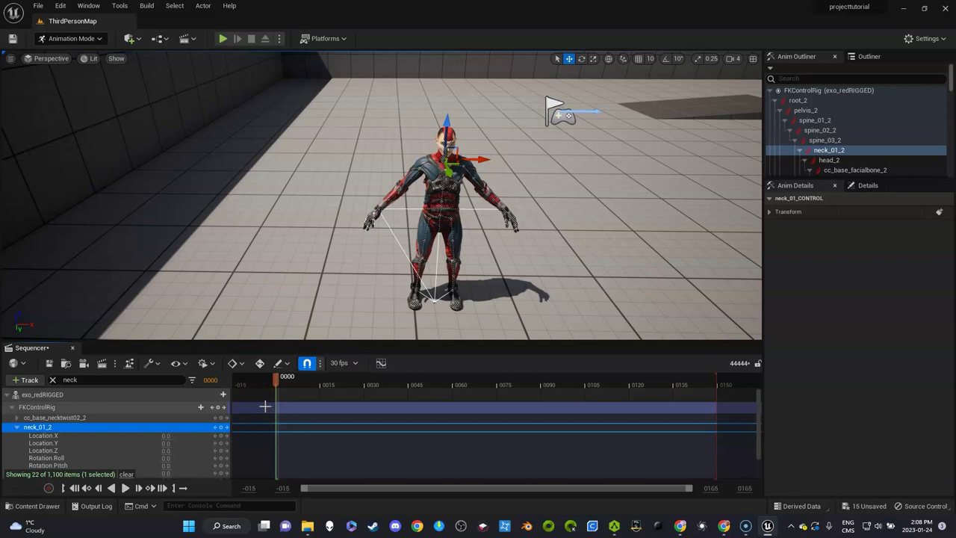
Step: Key neck_01_2 Location.X at the current frame, trying and undoing a 6.774472 offset
left_click(220, 436)
left_click(164, 435)
left_click_drag(163, 435, 170, 436)
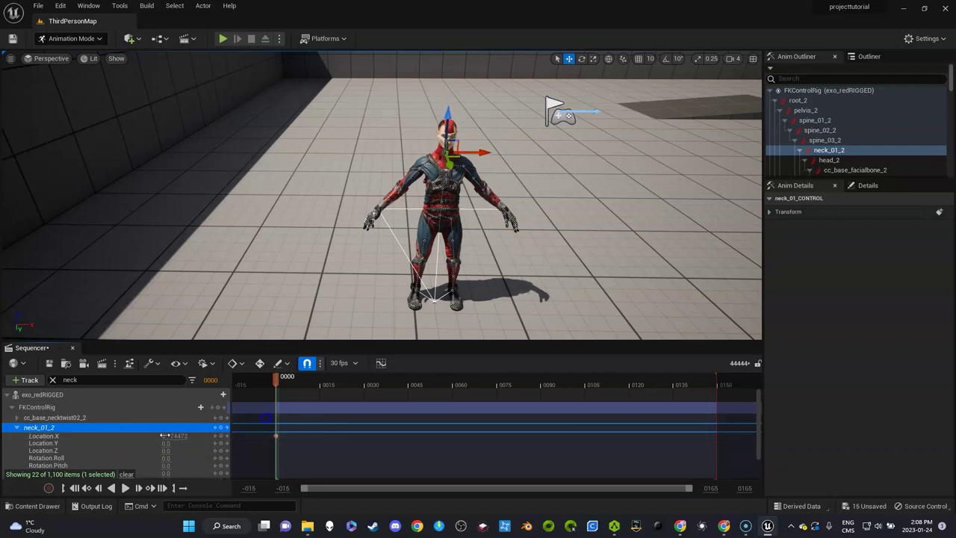
left_click(274, 382)
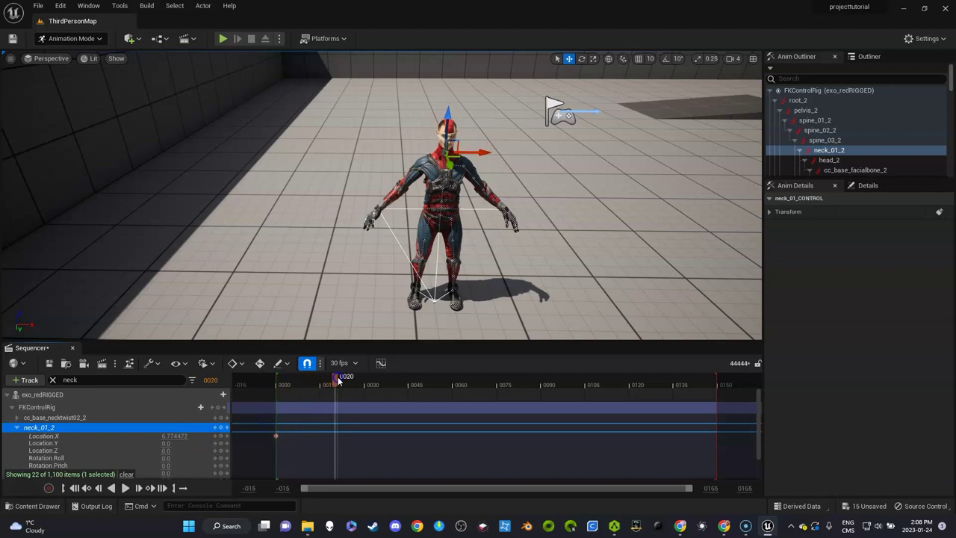
key("ctrl+z")
Step: Switch the Sequencer timeline display to show times in seconds
left_click_drag(323, 376, 356, 375)
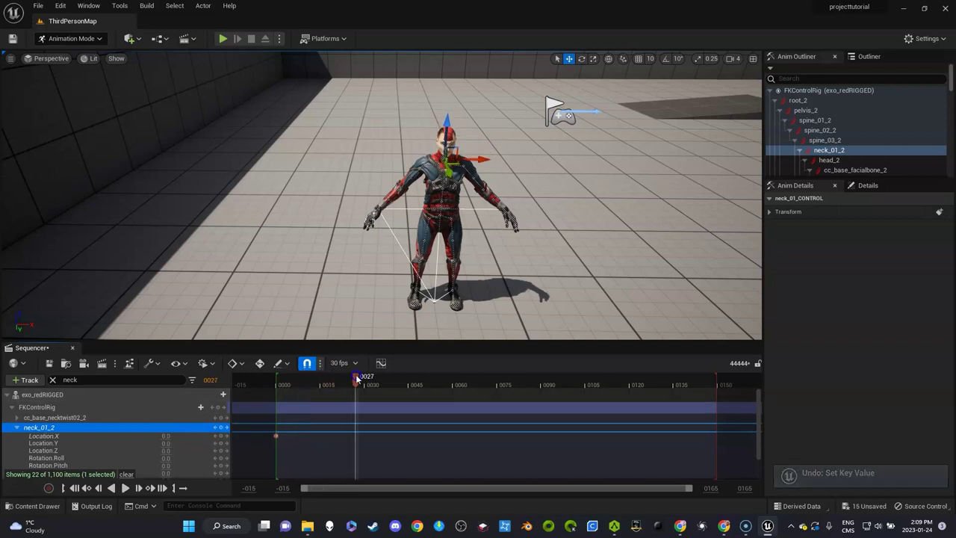
left_click(340, 363)
mouse_move(399, 309)
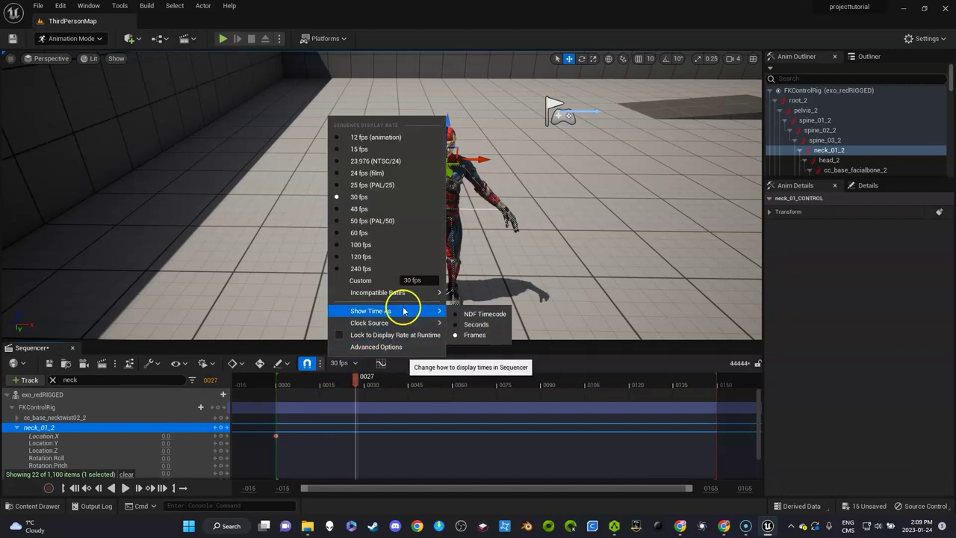
left_click(470, 329)
Step: Key Location.X 41.906376 at 1.00 s and hold it with another key at 1.6333
left_click_drag(353, 381, 365, 379)
left_click(271, 438)
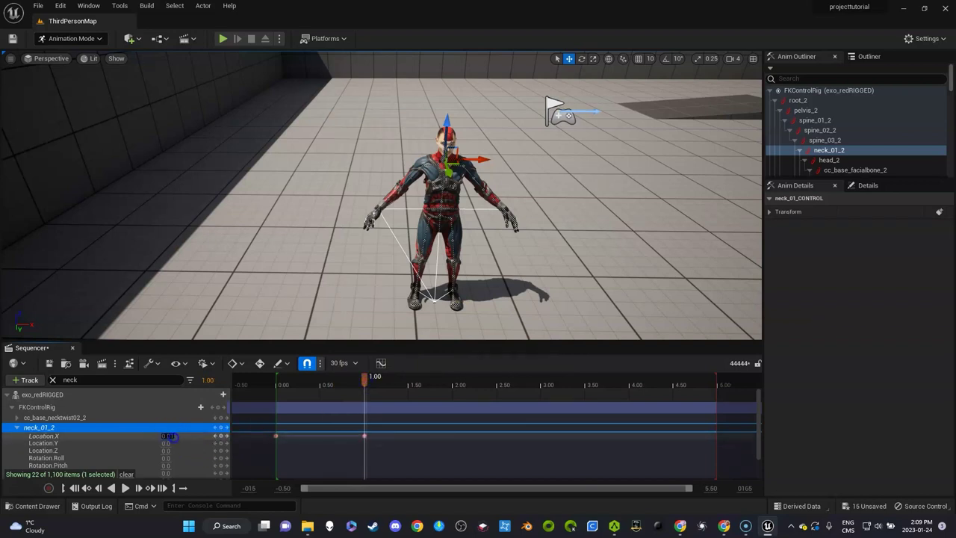
left_click_drag(211, 433, 324, 420)
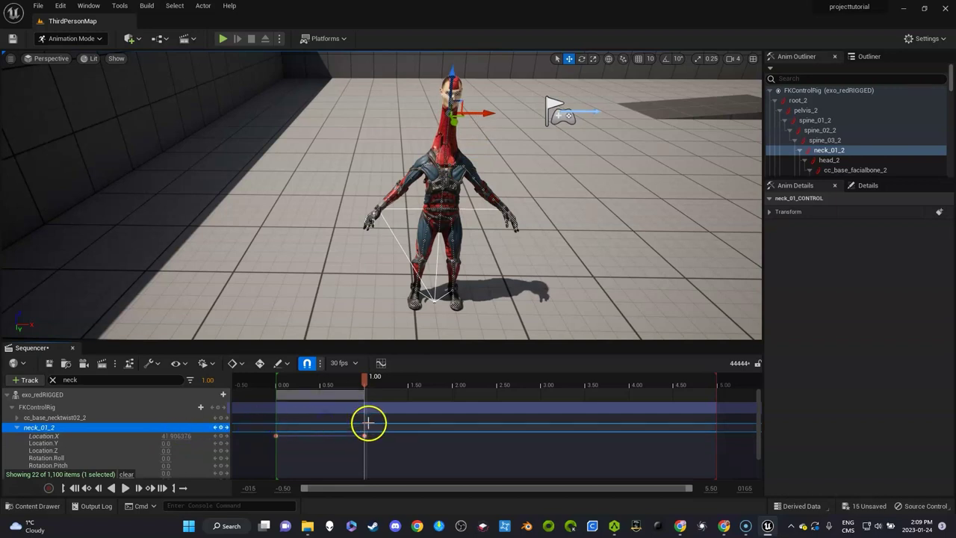
left_click_drag(356, 382, 426, 383)
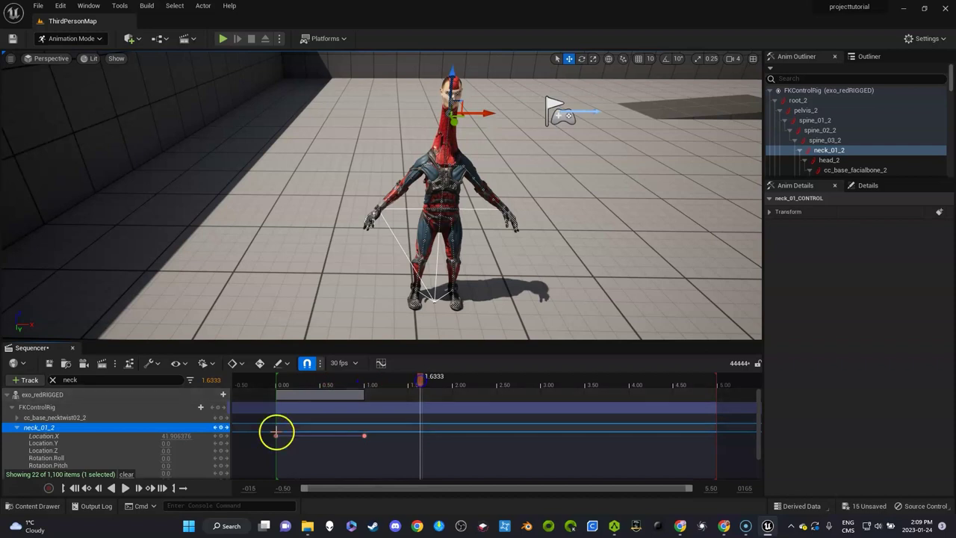
left_click(222, 439)
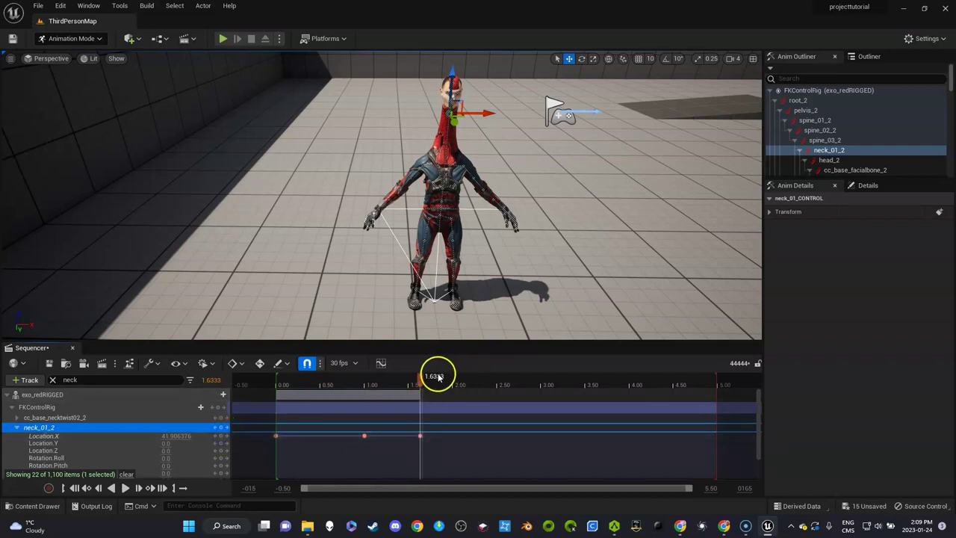
mouse_move(437, 375)
left_mouse_down()
mouse_move(470, 367)
mouse_move(450, 371)
left_mouse_up()
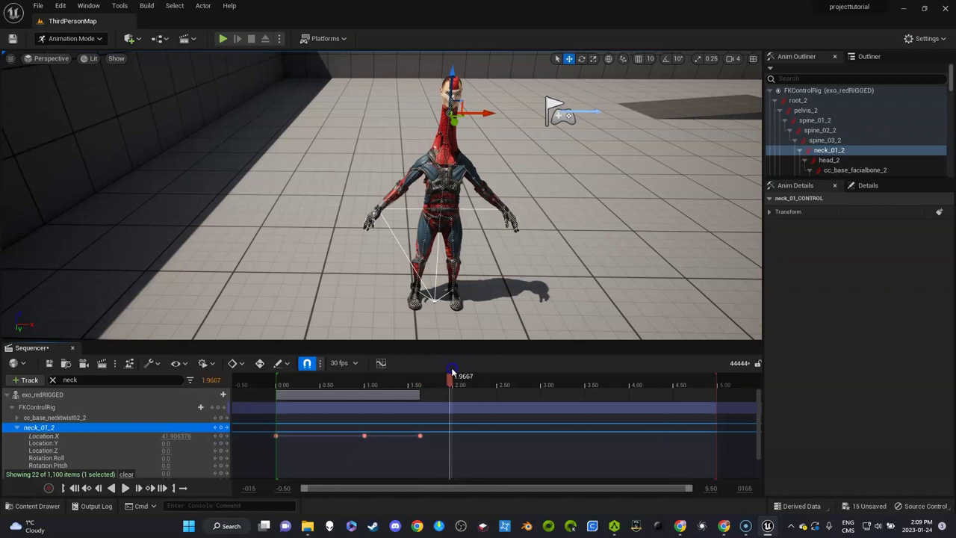
Step: After undoing a trial roll, key neck_01_2 Rotation.Roll at 0 at 1.6333
scroll(145, 460, "down", 2)
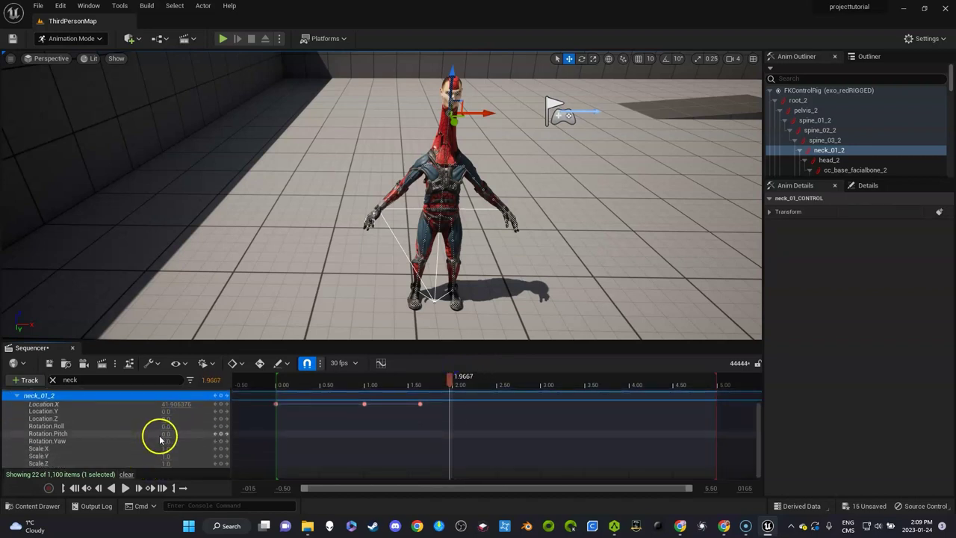
scroll(160, 438, "up", 1)
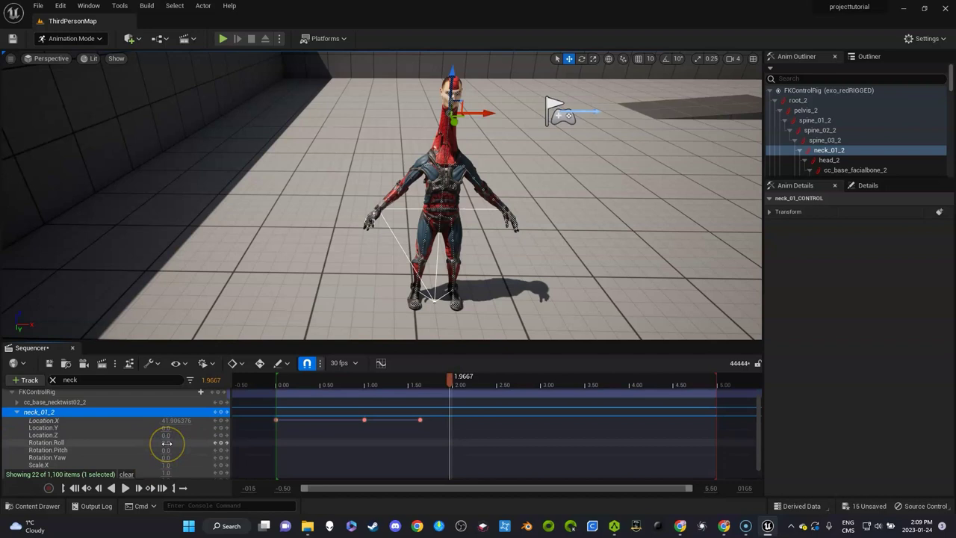
left_click_drag(174, 442, 352, 424)
key("ctrl+z")
left_click_drag(447, 386, 420, 386)
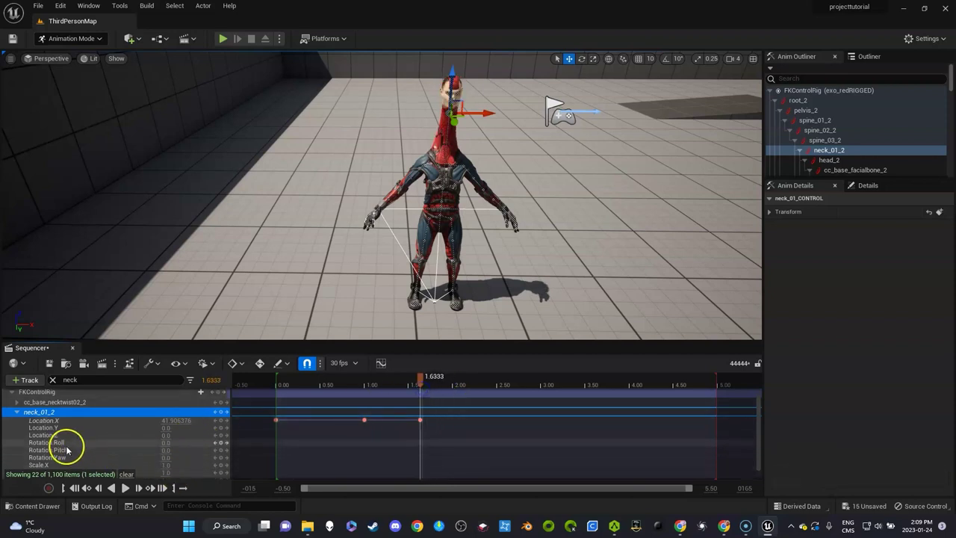
left_click(219, 444)
Step: Key Rotation.Roll about 44 at 2.0333 and about -64.6 at 2.4667, then move to 2.9667
left_click_drag(418, 386, 457, 386)
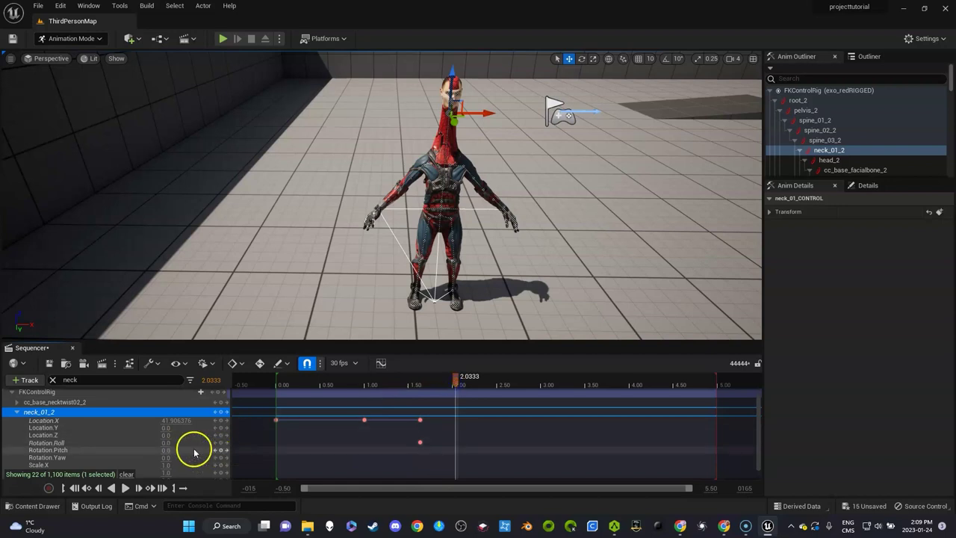
left_click(160, 443)
left_click_drag(166, 440, 187, 436)
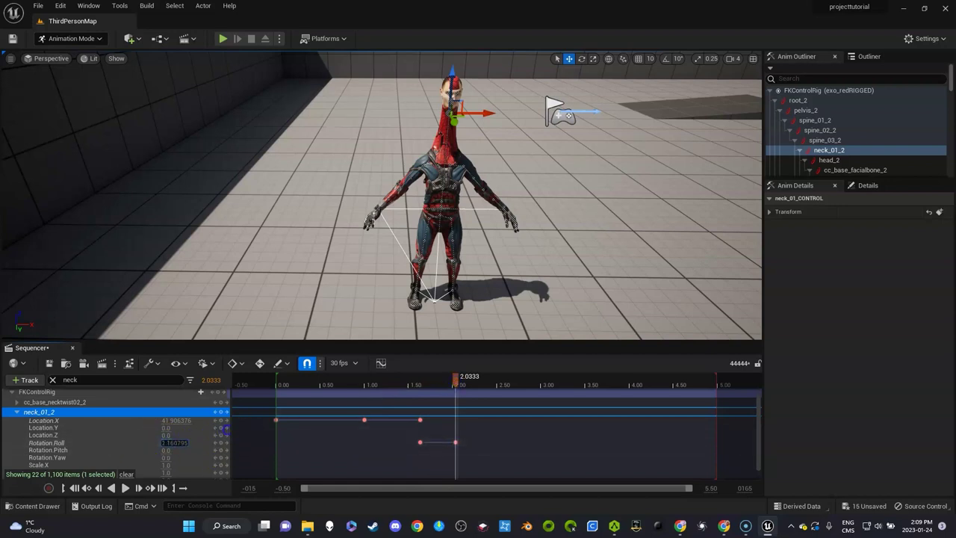
left_click_drag(291, 426, 246, 459)
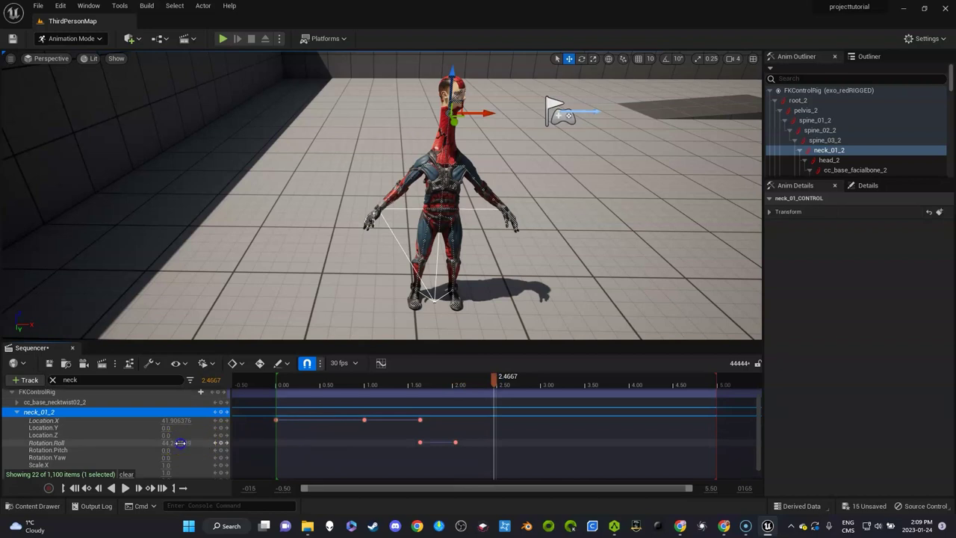
left_click_drag(180, 443, 71, 443)
left_click(489, 442)
left_click(510, 385)
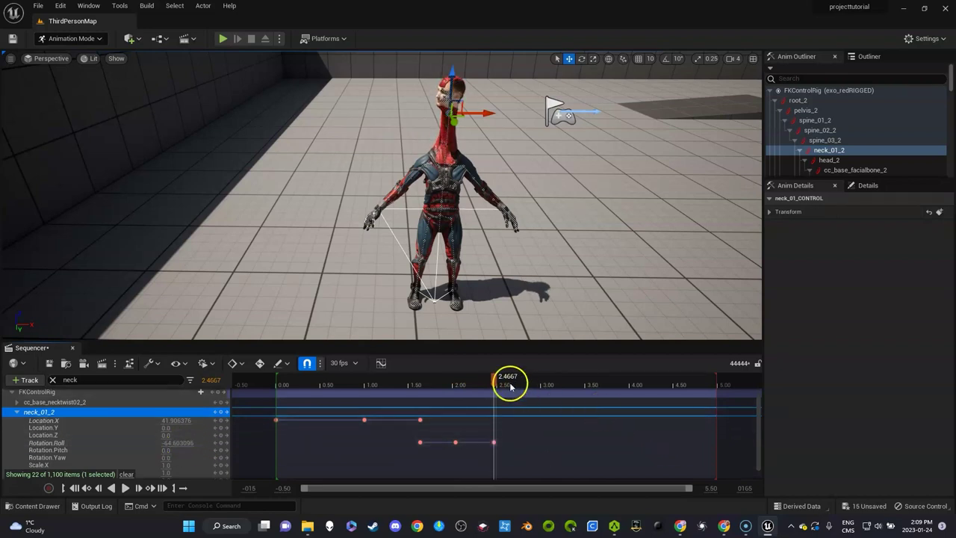
left_click_drag(497, 383, 537, 382)
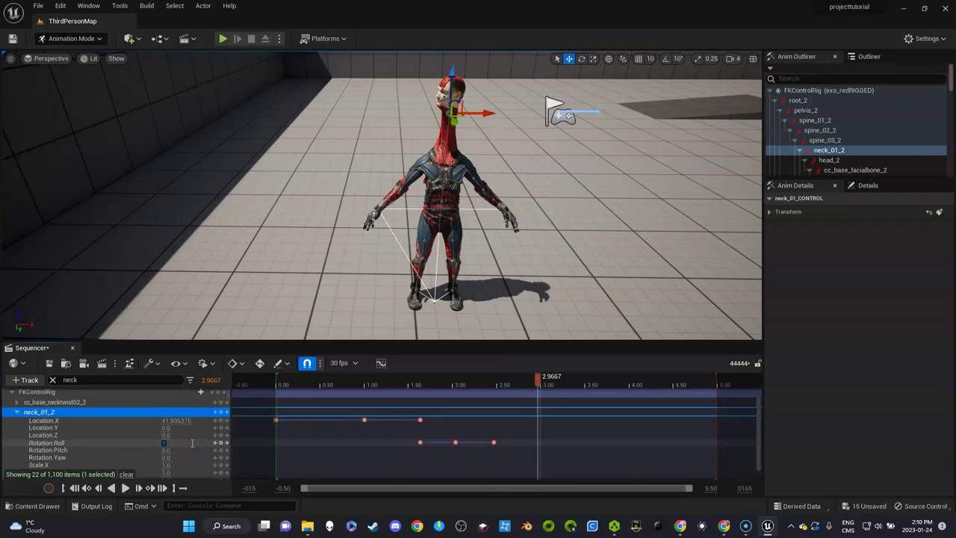
Step: Key Rotation.Roll 0 at 2.9667 and Location.X 0 at 3.50, then scrub back to 3.3333
key("Return")
left_click_drag(536, 385, 586, 386)
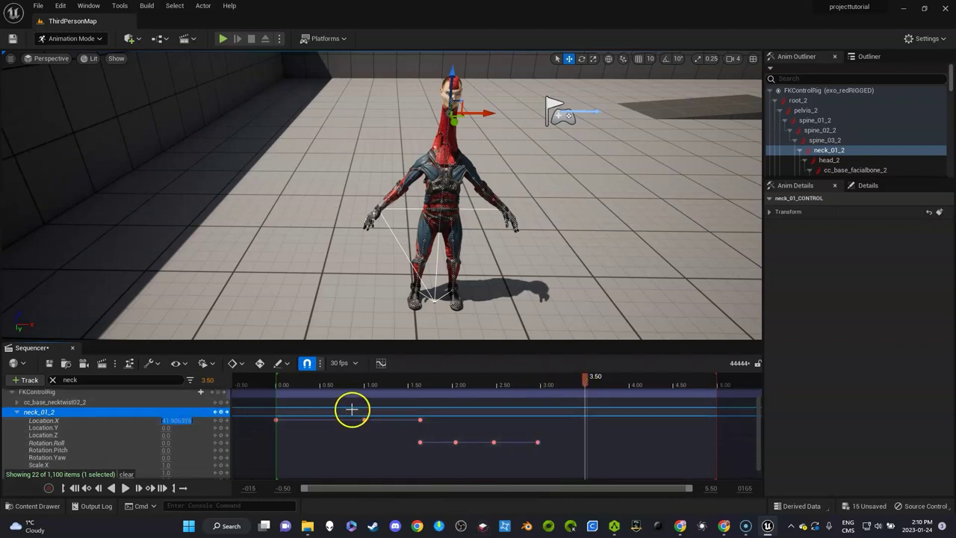
type("0")
left_click(628, 409)
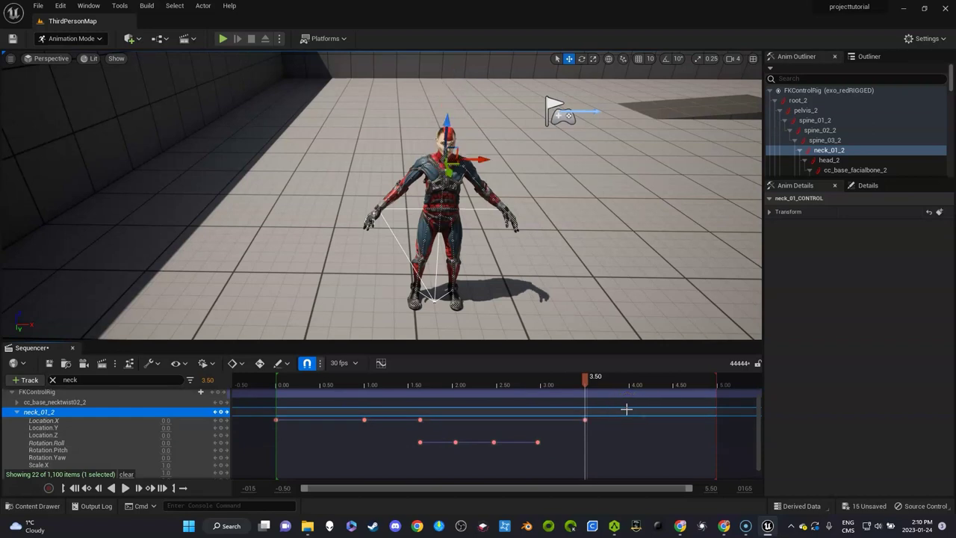
left_click_drag(590, 382, 584, 401)
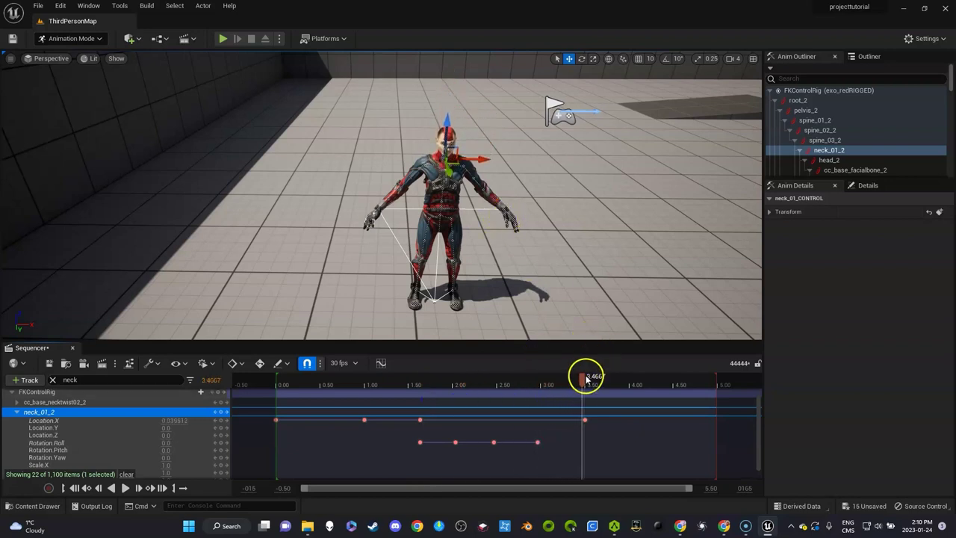
left_click_drag(585, 383, 572, 385)
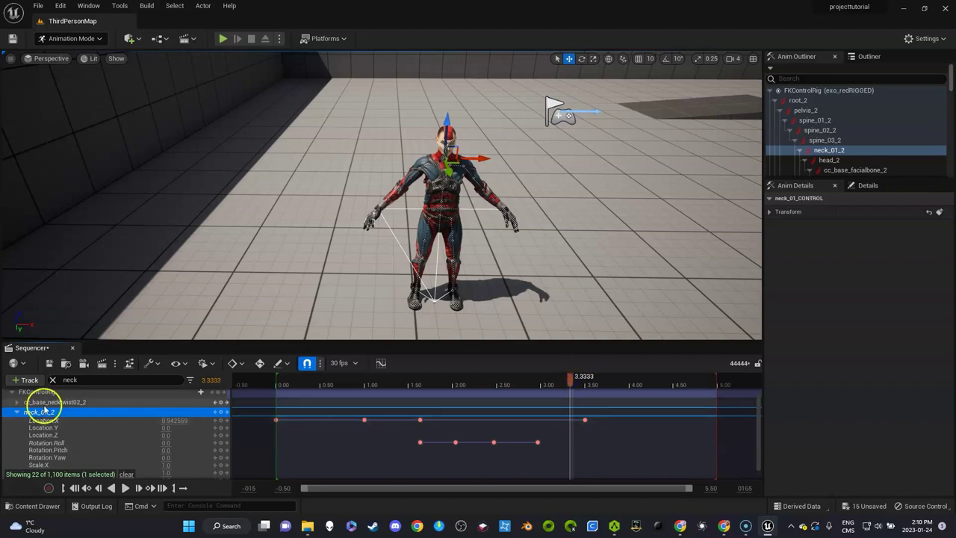
Step: Collapse neck_01_2 and choose Bake Animation Sequence from the exo_redRIGGED track's context menu
left_click(17, 412)
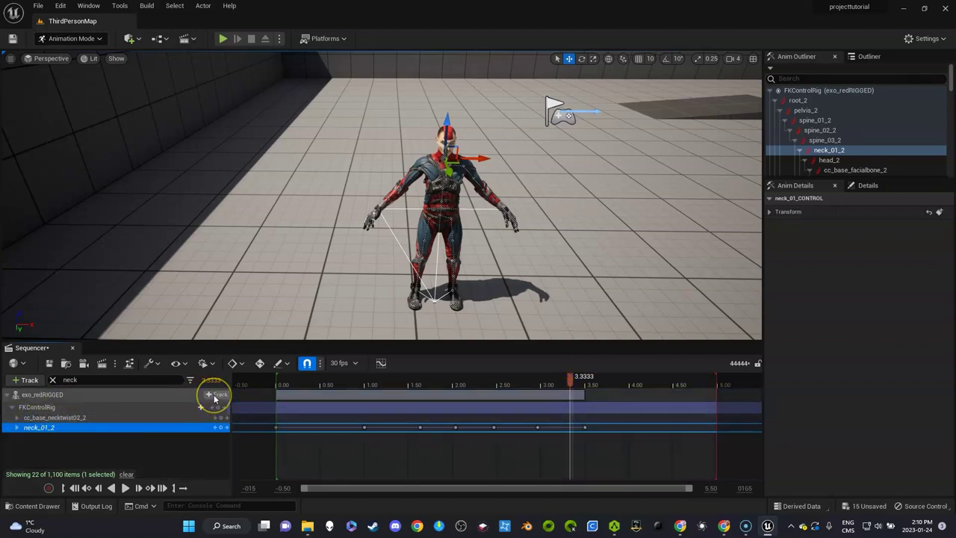
right_click(175, 398)
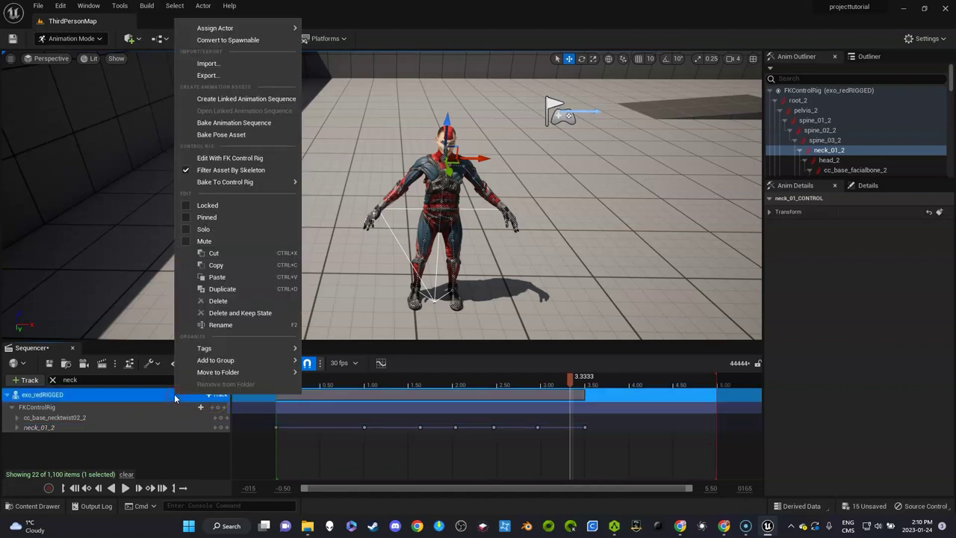
left_click(250, 136)
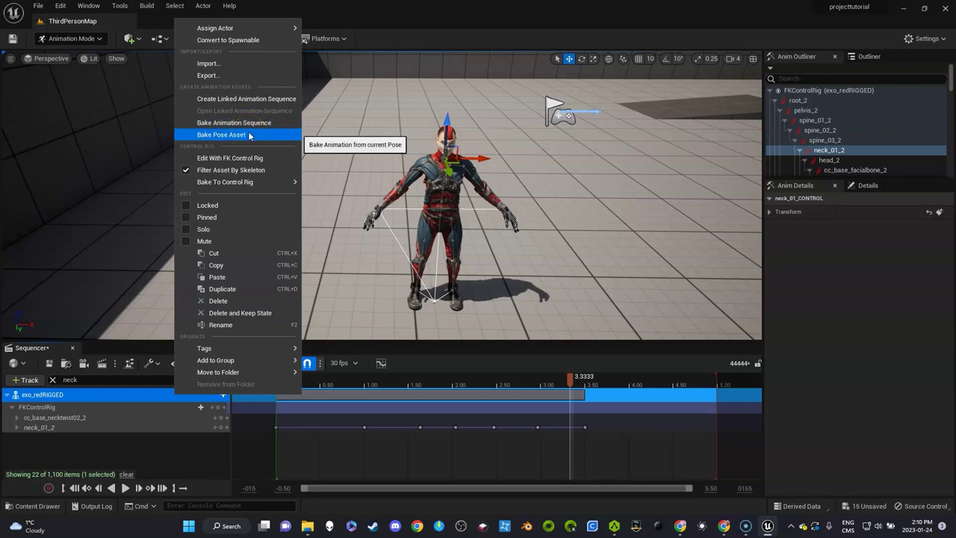
left_click(255, 130)
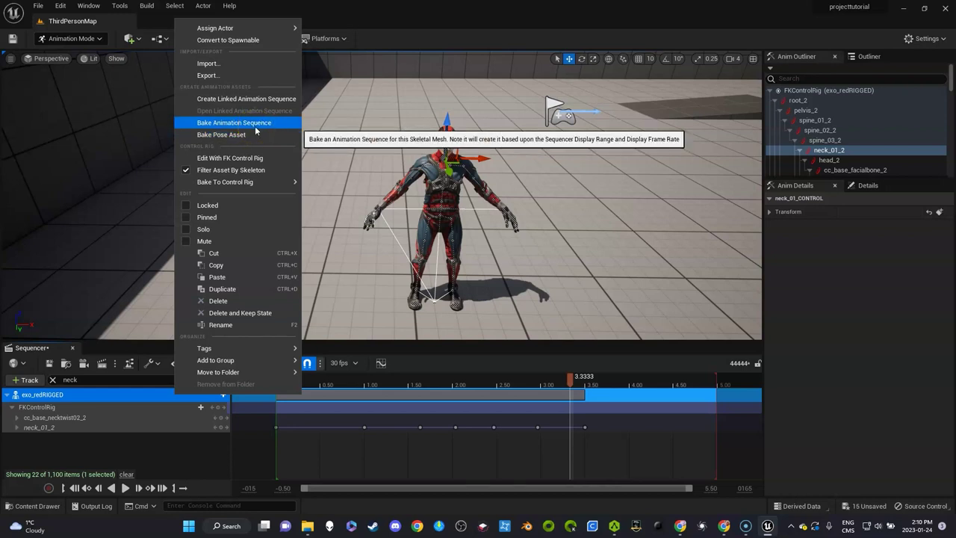
left_click(159, 305)
left_click(142, 390)
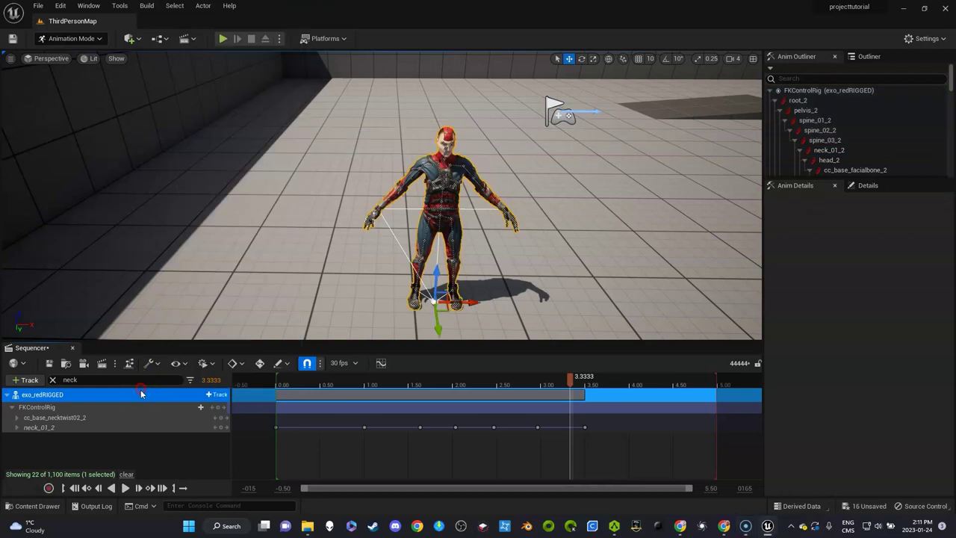
right_click(141, 393)
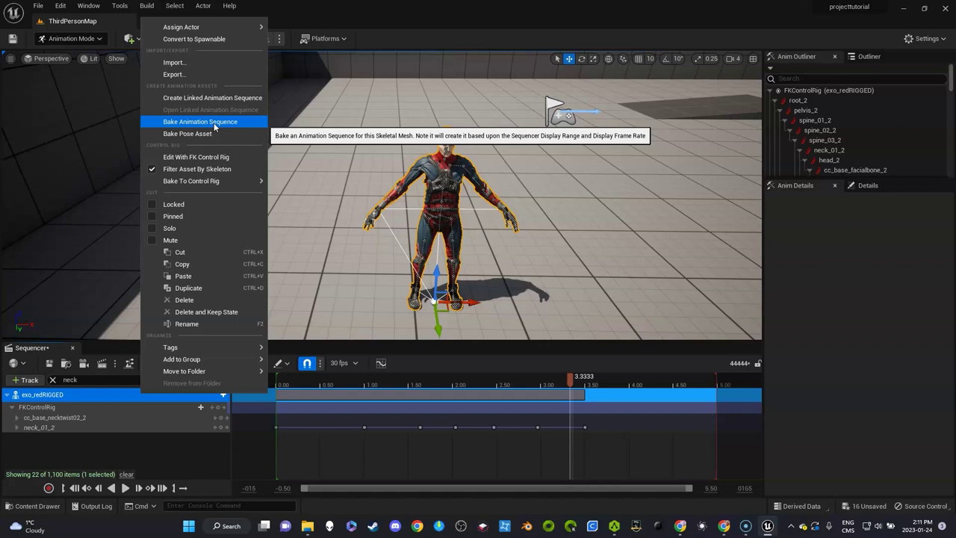
left_click(239, 124)
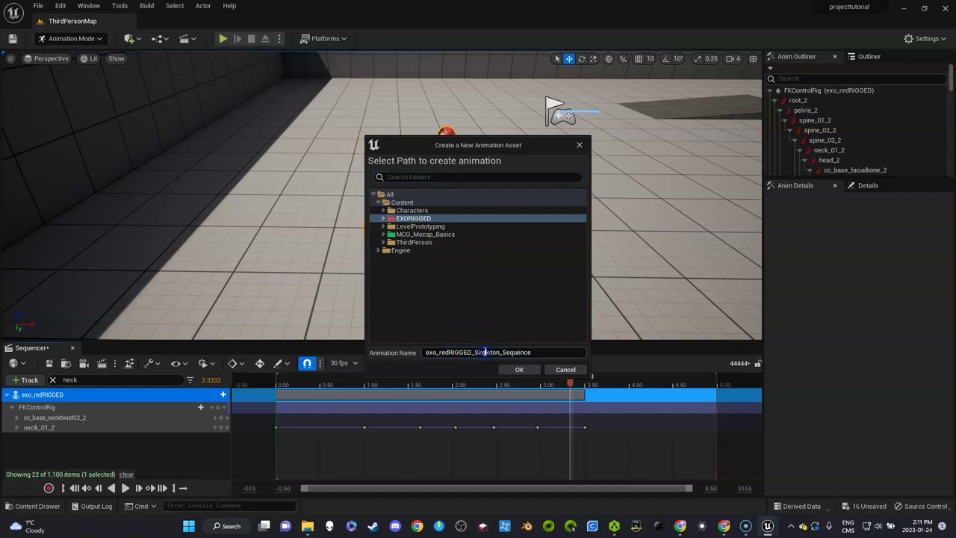
Step: Name the baked neck animation 'headpop' and export it as an Animation Sequence in EXORIGGED
left_click(484, 352)
type("headpop")
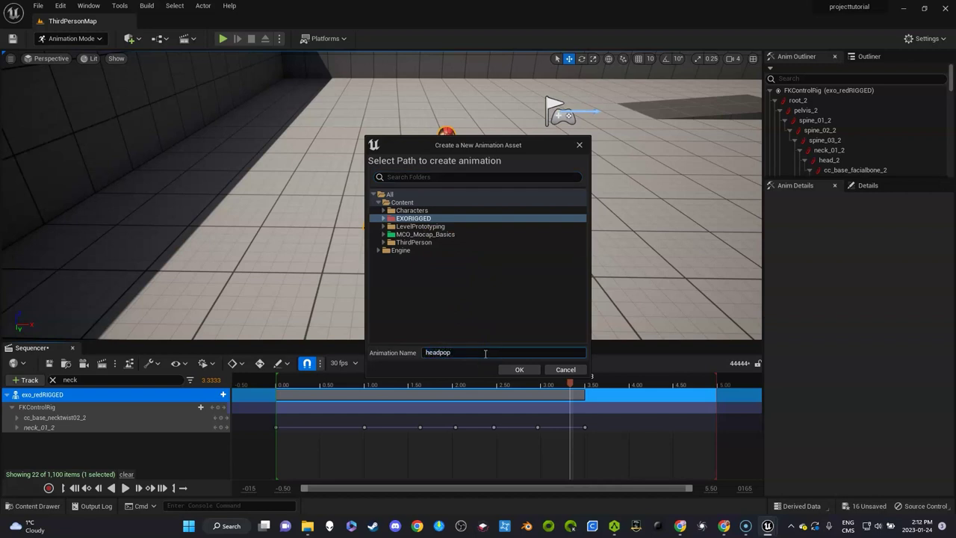
left_click(518, 369)
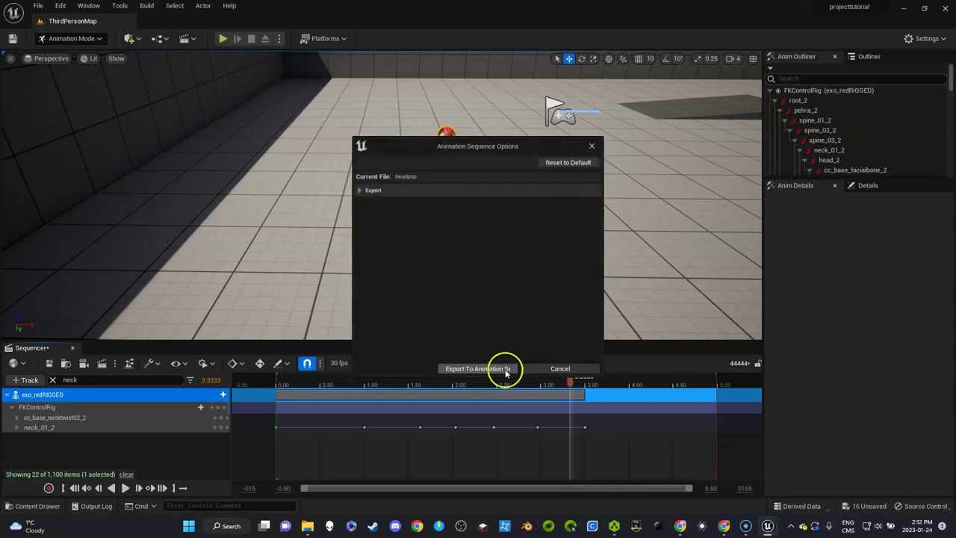
left_click(488, 369)
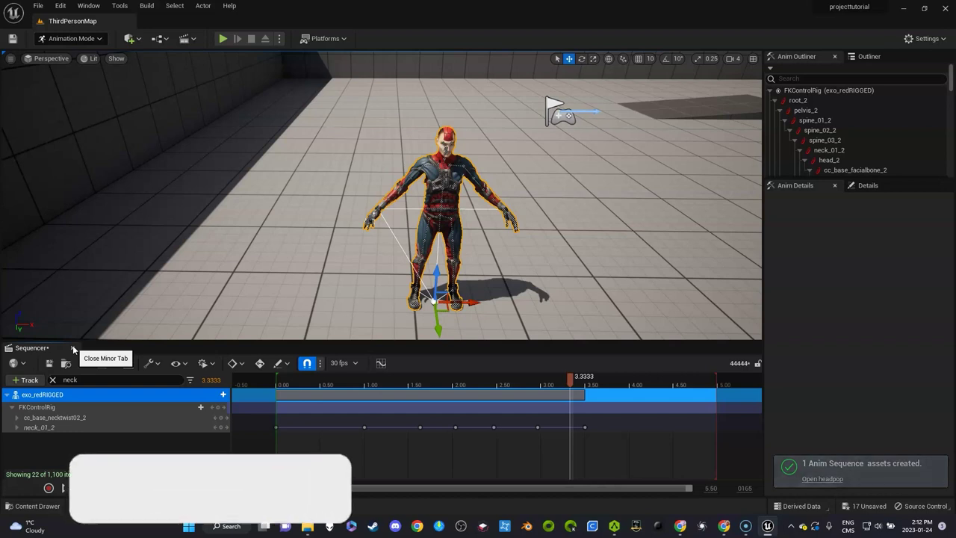
key("ctrl+space")
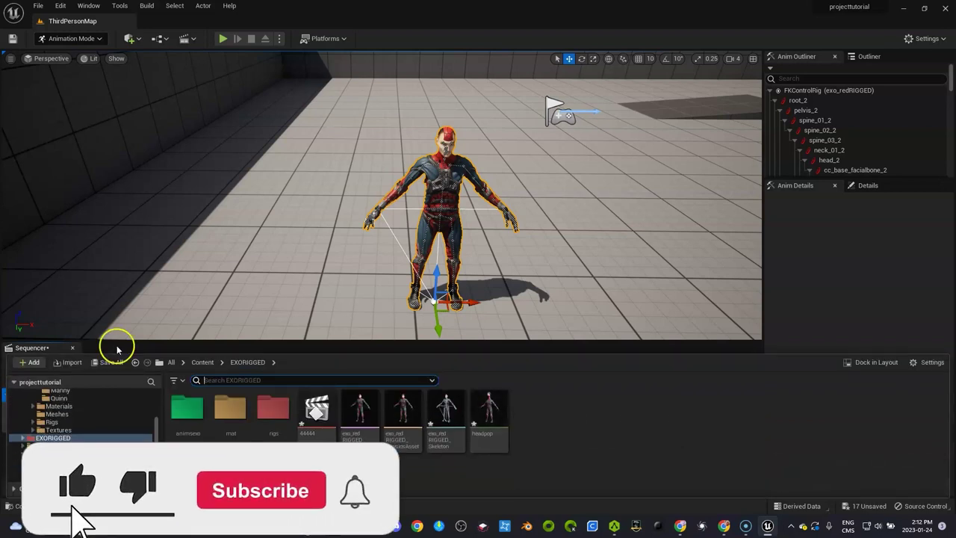
double_click(486, 411)
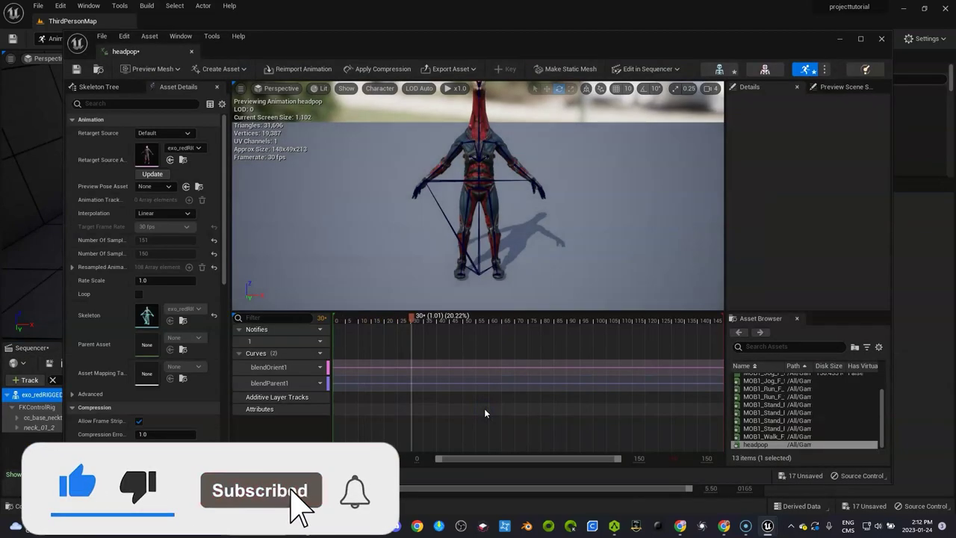
left_click(512, 384)
left_click(512, 207)
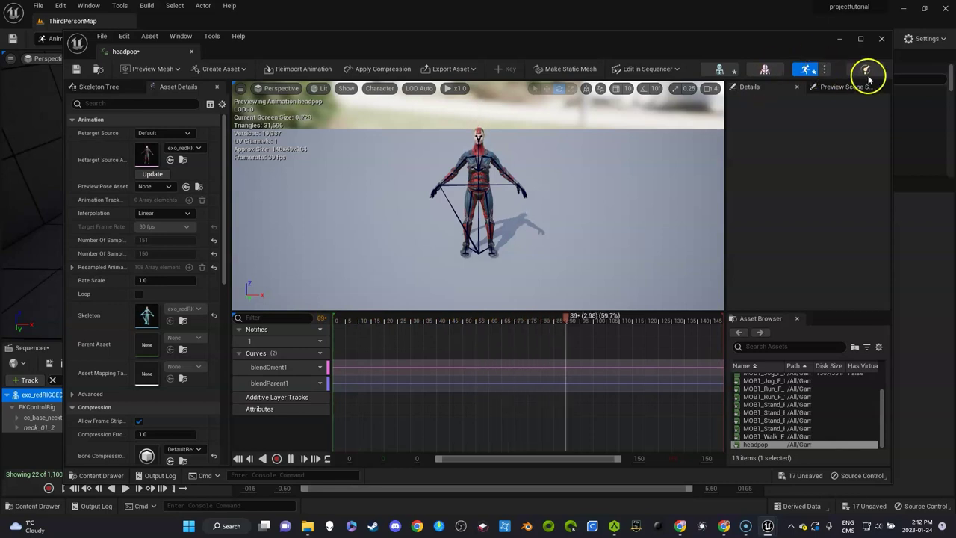
left_click(881, 39)
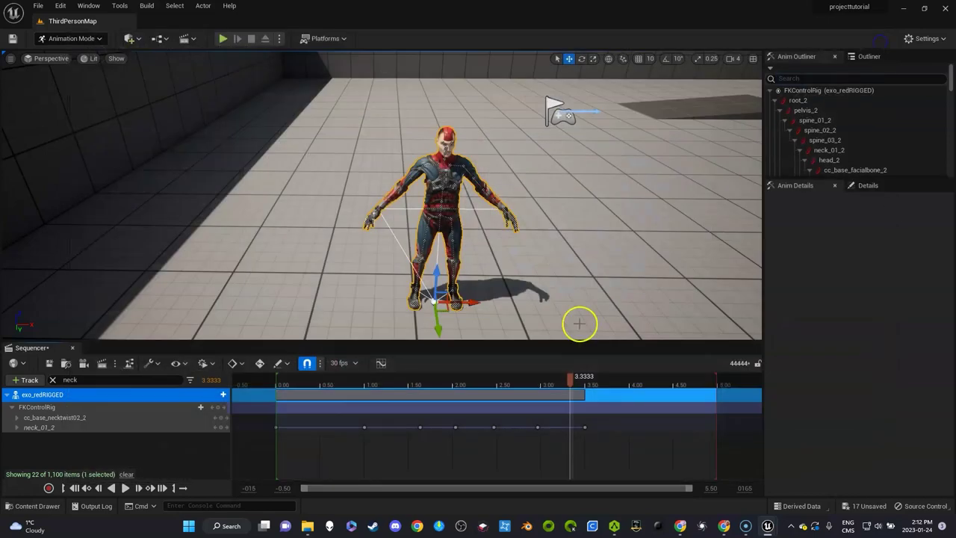